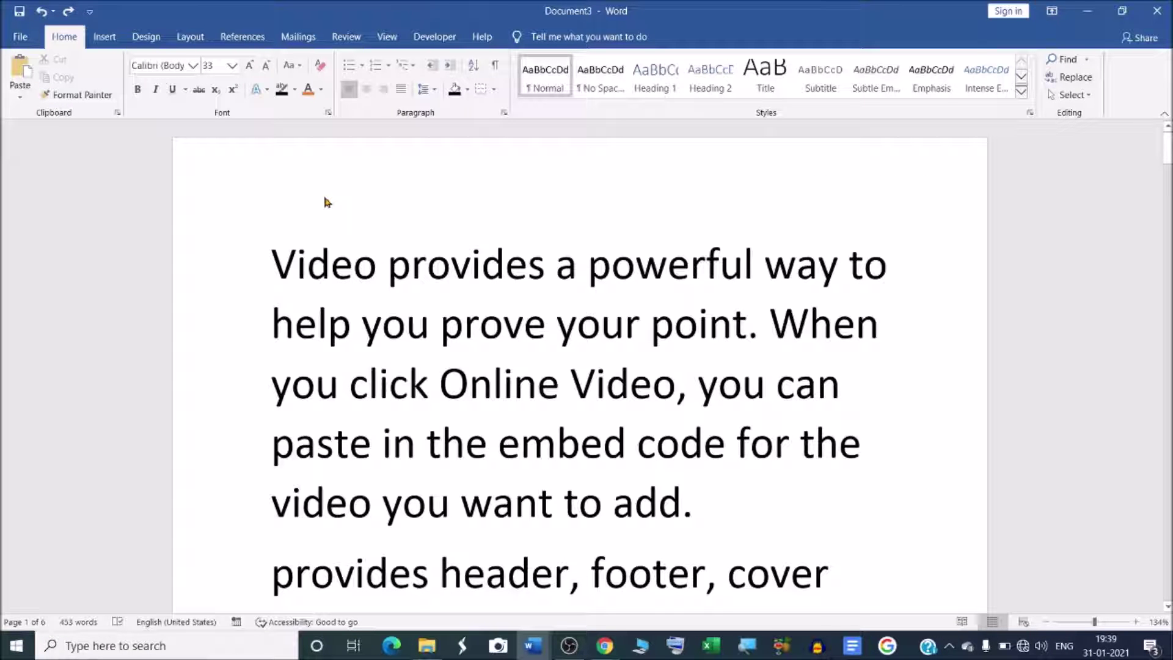
# Type 'Number 1' into the page header, then go back to editing the body text.
pyautogui.doubleClick(298, 199)
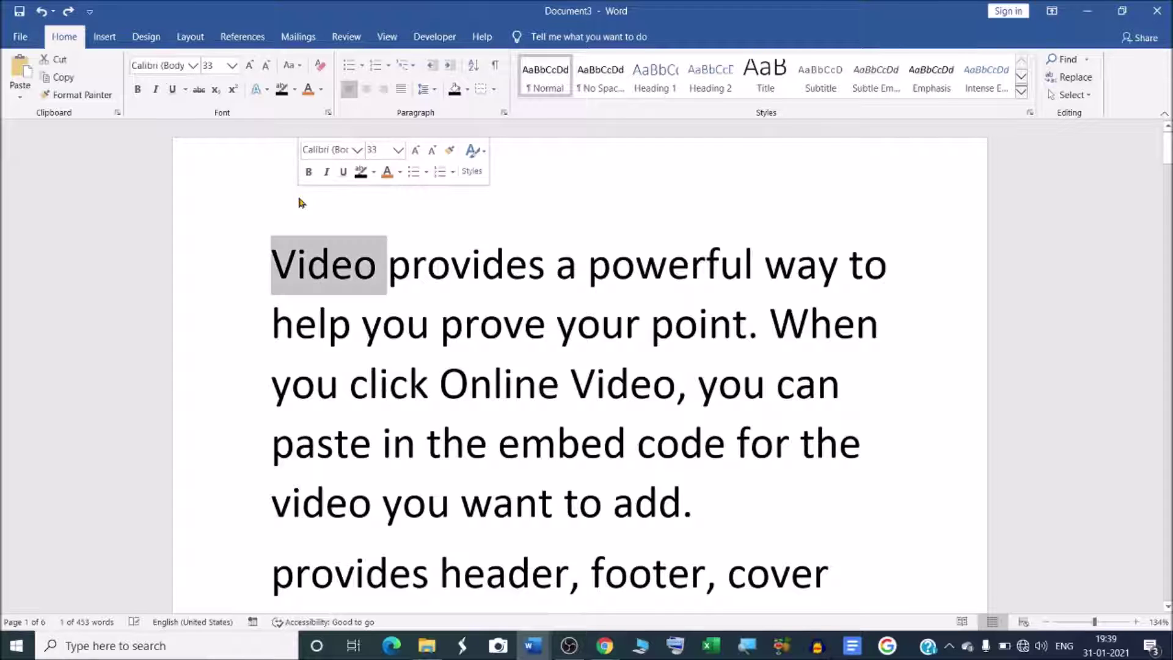
pyautogui.click(295, 214)
pyautogui.doubleClick(295, 217)
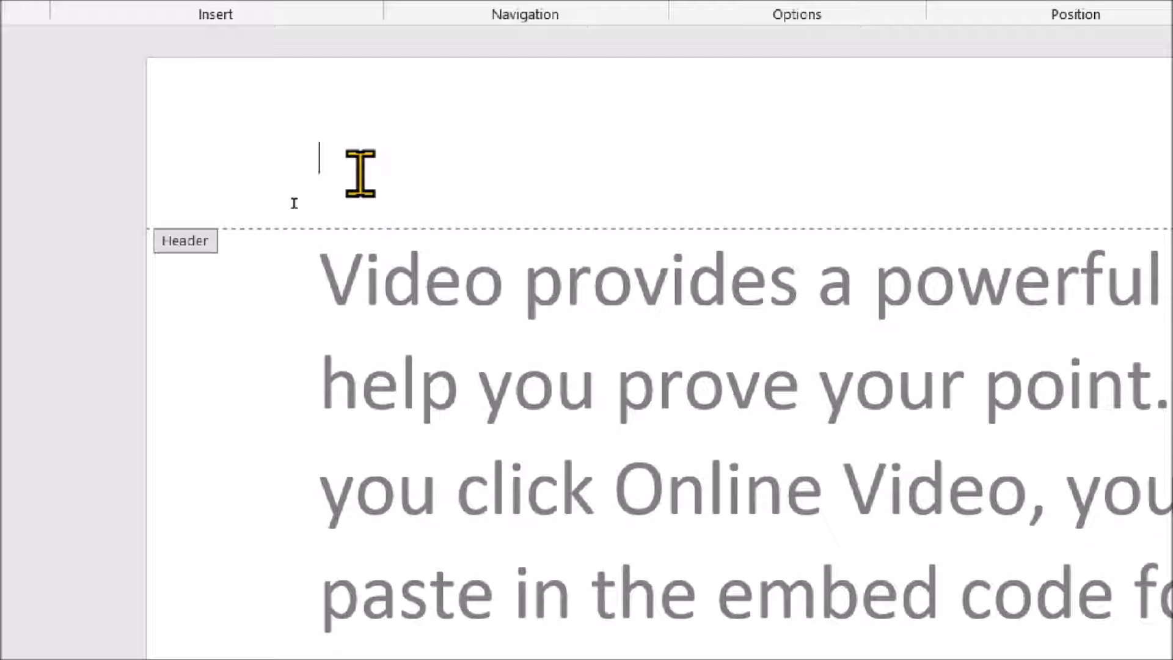
pyautogui.write('Number 1')
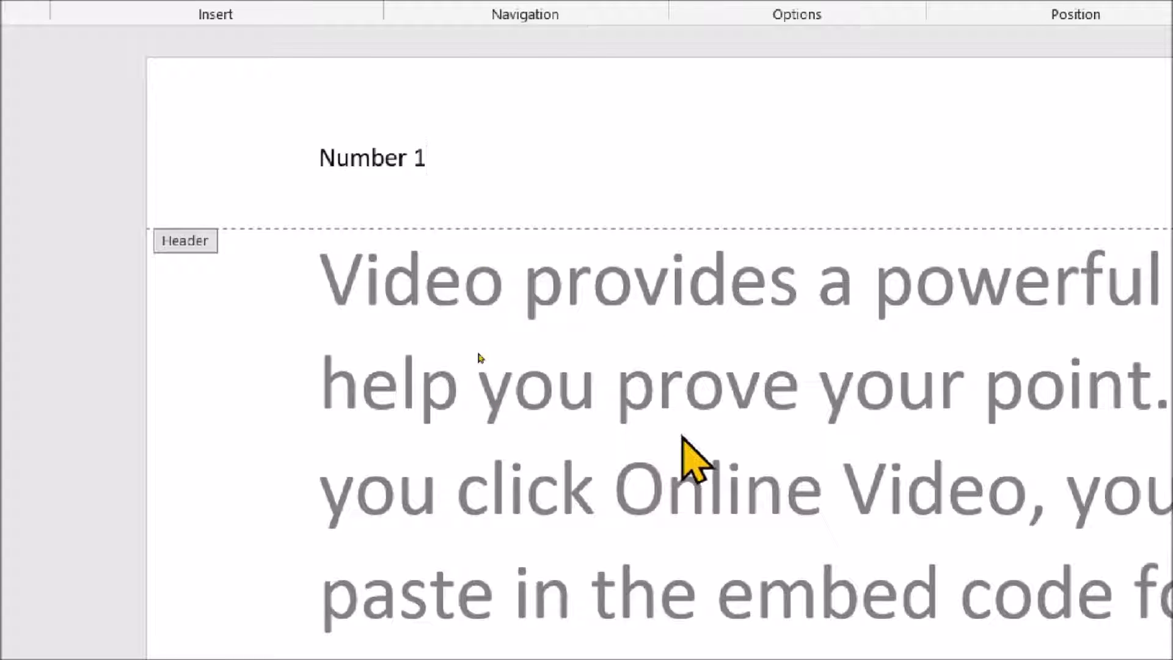
pyautogui.tripleClick(683, 437)
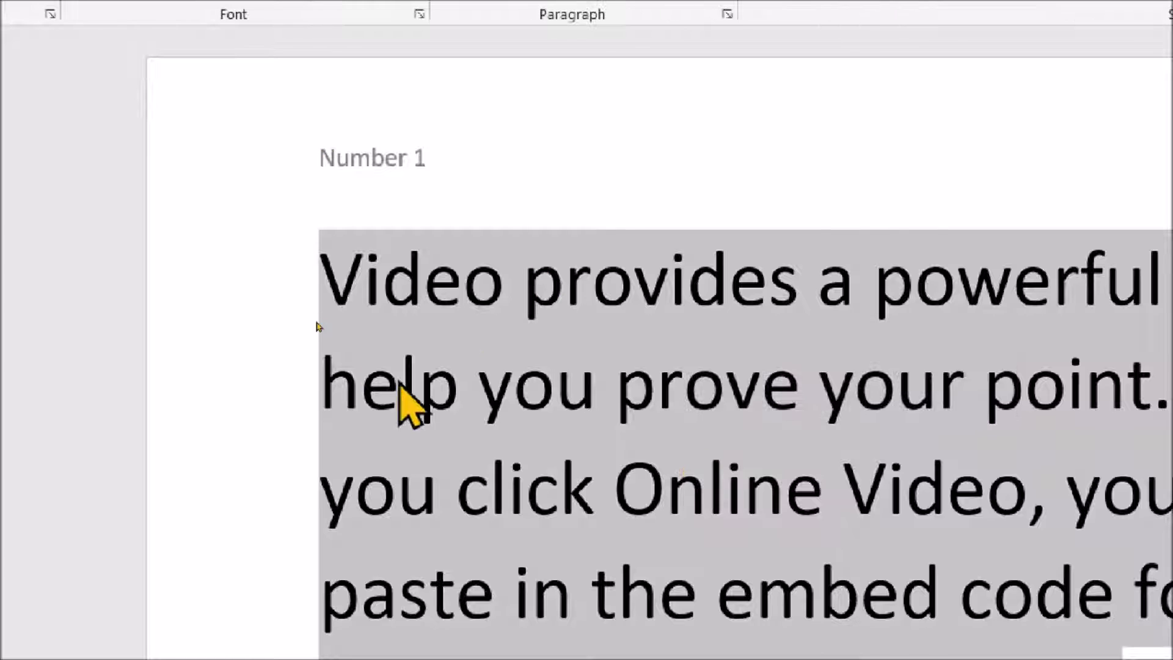
pyautogui.click(398, 382)
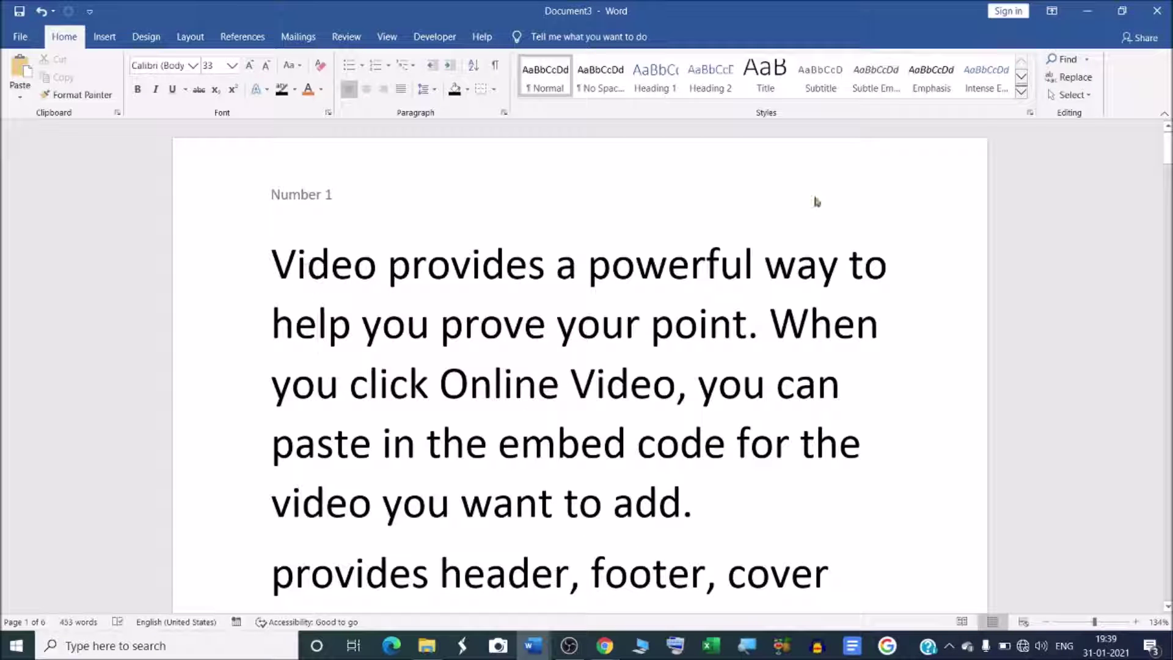
# Scroll down to page 3 and put the cursor right after the words 'You can'.
pyautogui.moveTo(1165, 129)
pyautogui.mouseDown()
pyautogui.moveTo(1167, 367)
pyautogui.moveTo(1167, 146)
pyautogui.mouseUp()
pyautogui.moveTo(1168, 153); pyautogui.dragTo(1167, 314)
pyautogui.scroll(-3, 975, 339)
pyautogui.scroll(-3, 975, 339)
pyautogui.scroll(-3, 975, 340)
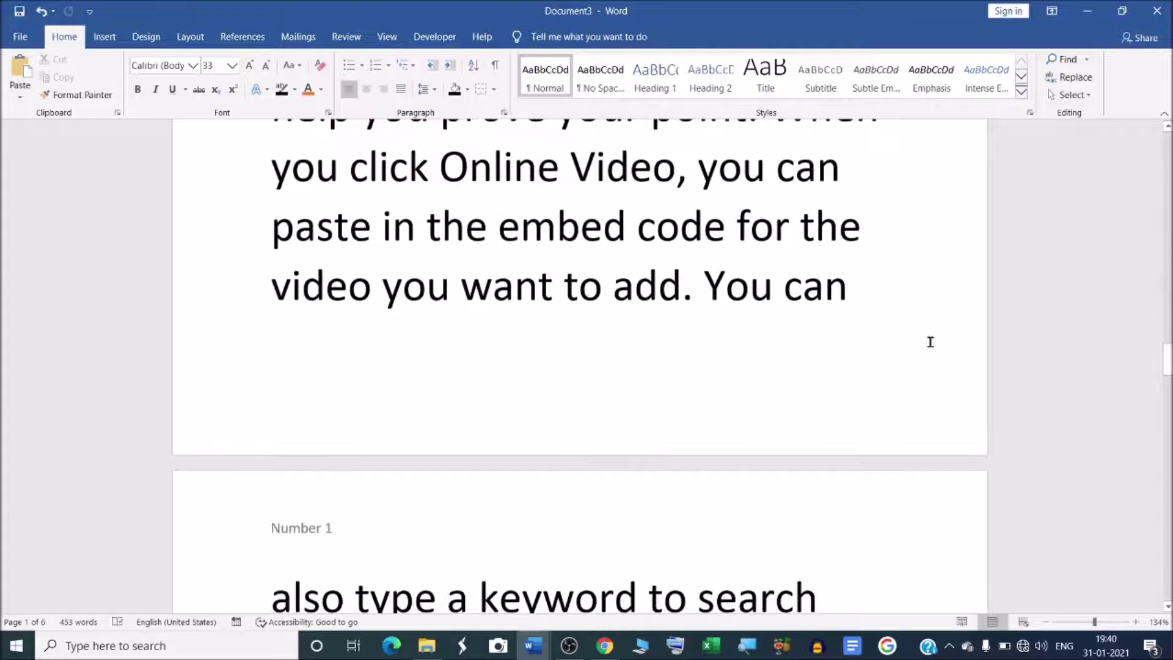
pyautogui.click(886, 302)
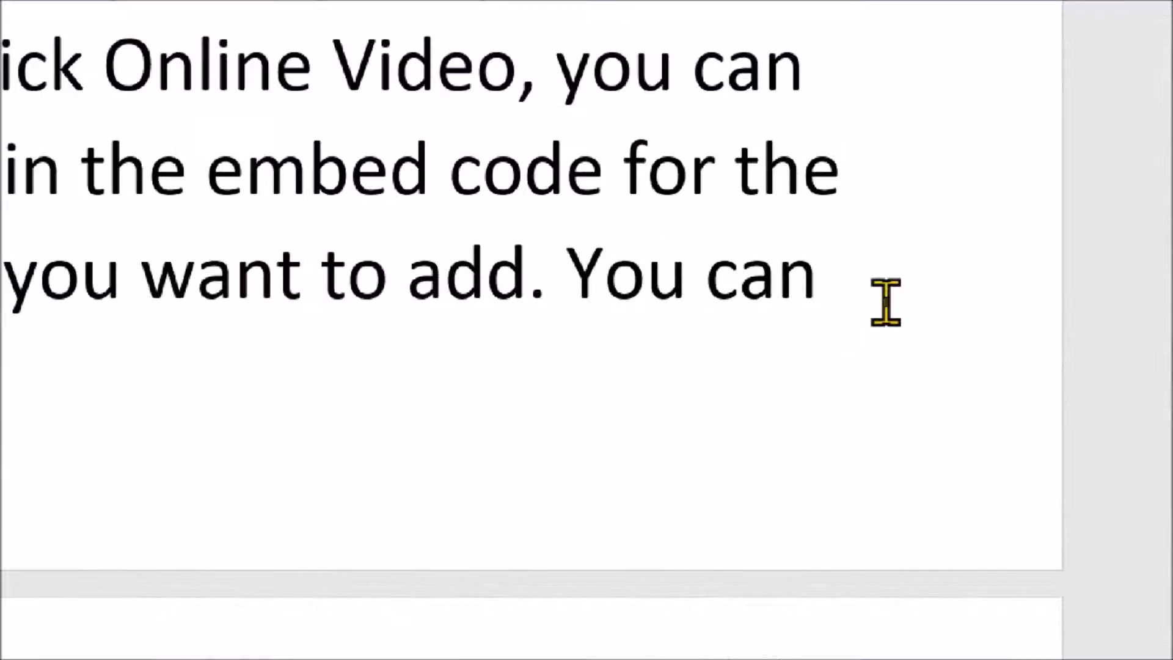
pyautogui.click(886, 302)
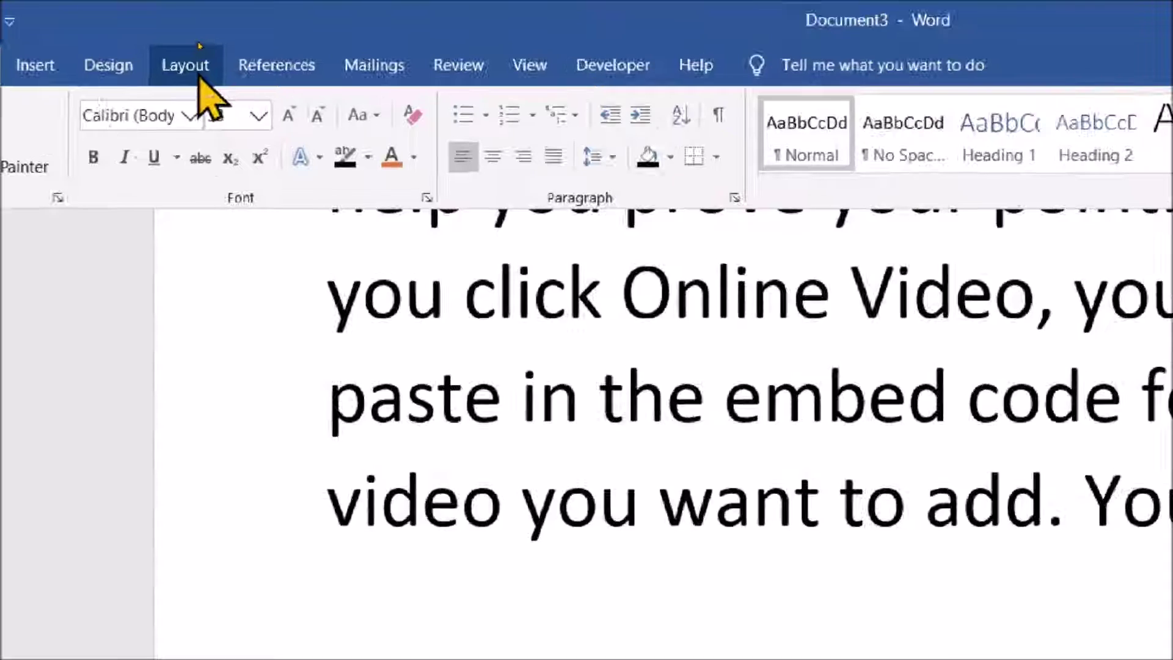
# Insert a Next Page section break after 'You can' from Layout > Breaks.
pyautogui.click(198, 45)
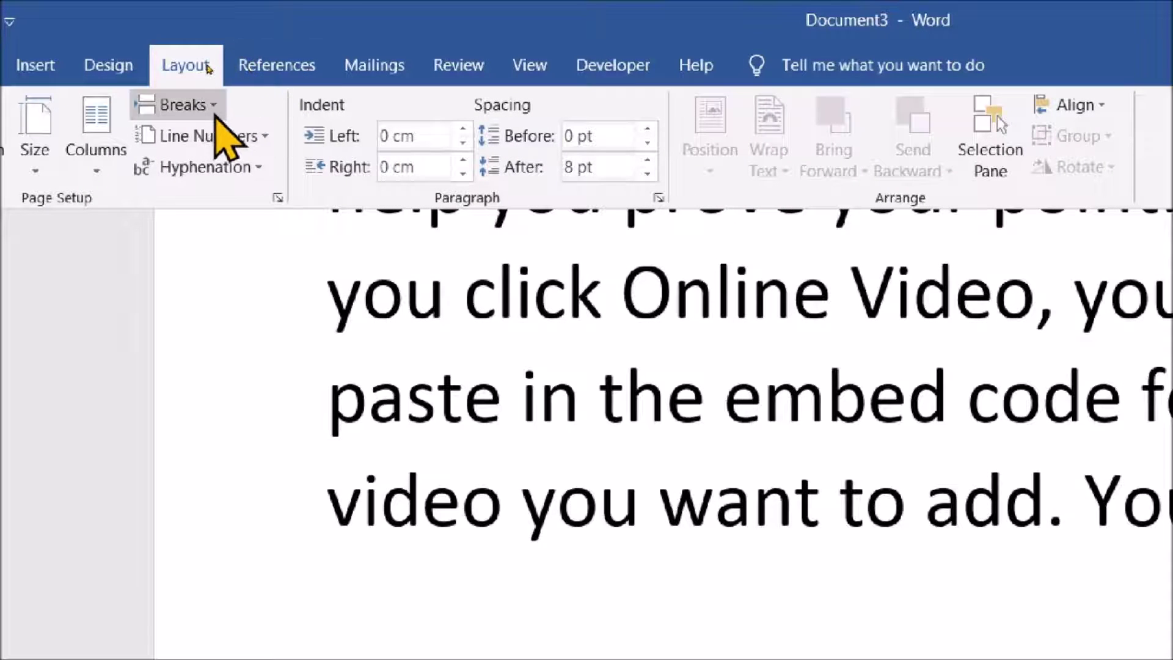
pyautogui.click(183, 104)
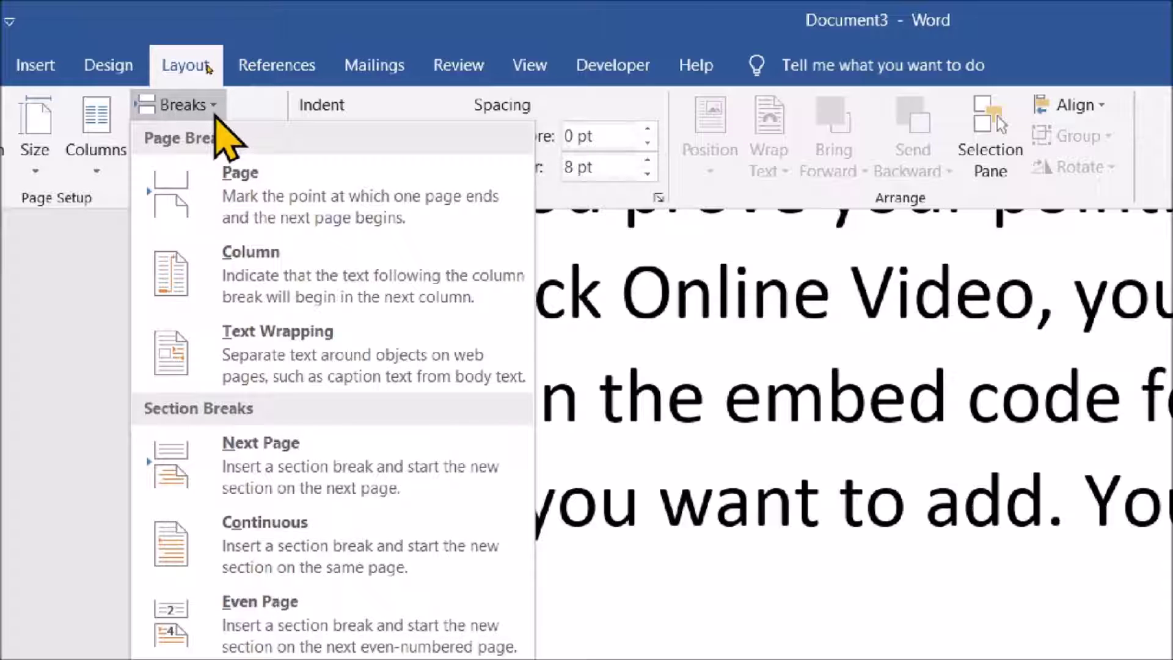
pyautogui.click(292, 474)
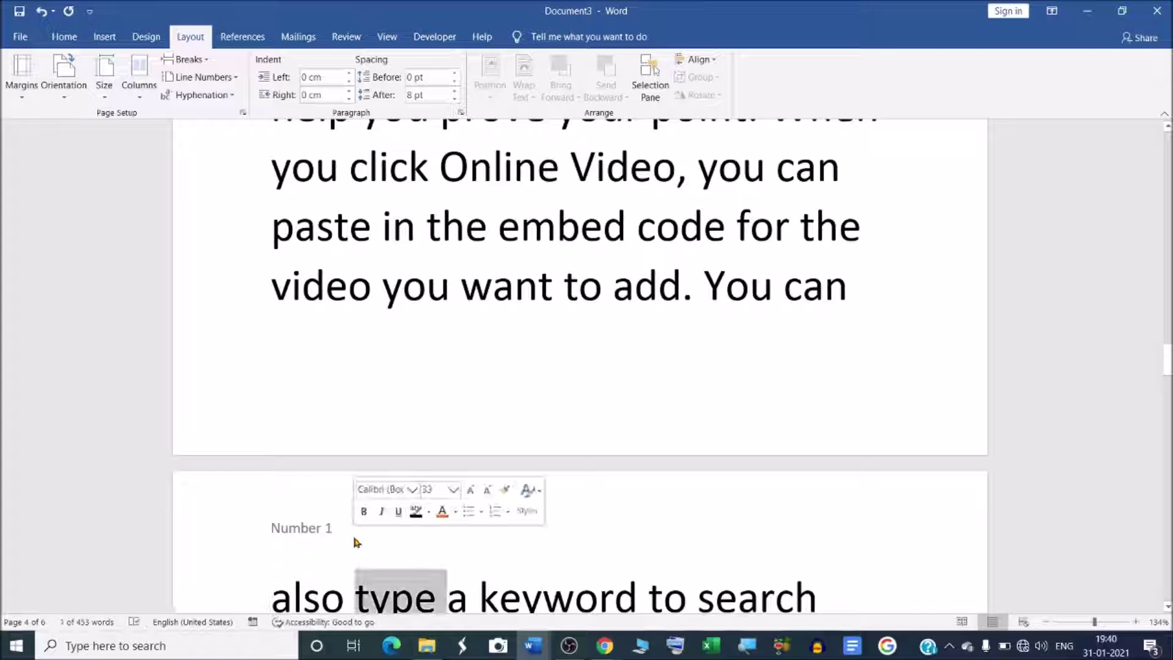
# Open the page 4 header and turn off Link to Previous for Section 2.
pyautogui.doubleClick(318, 549)
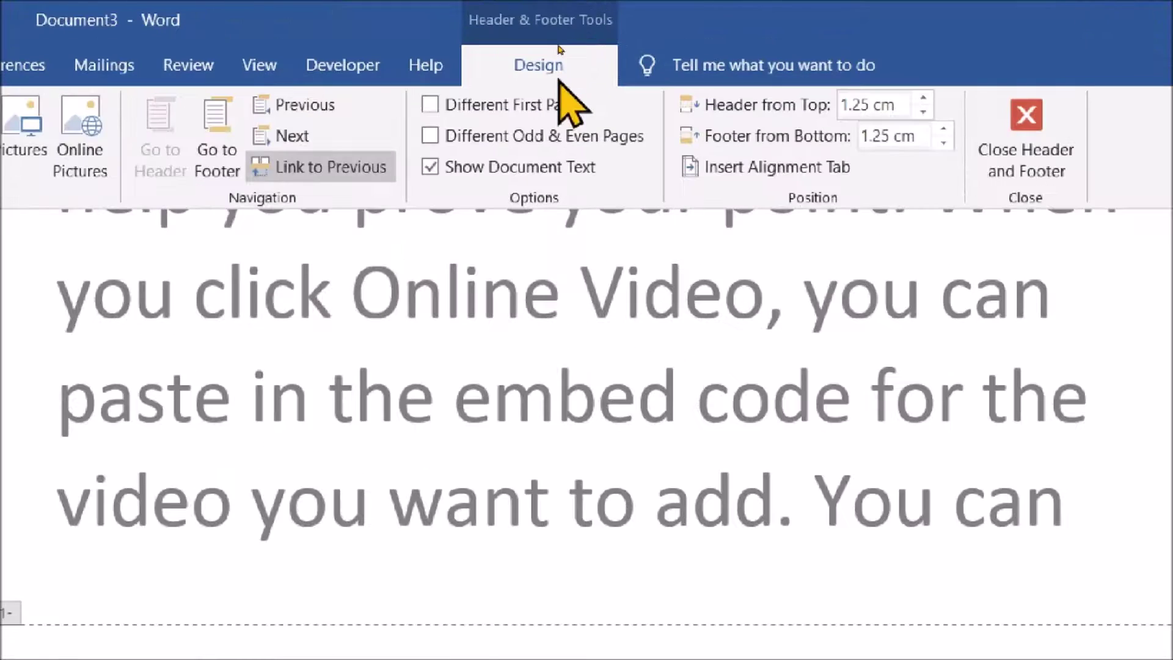
pyautogui.click(558, 48)
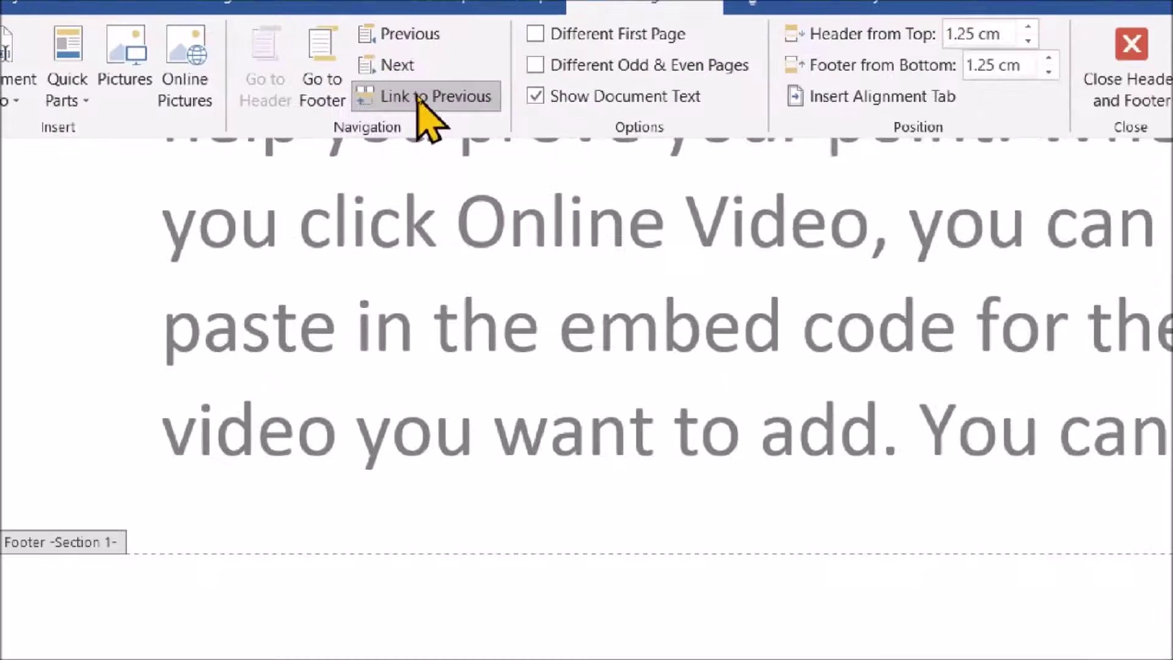
pyautogui.click(419, 96)
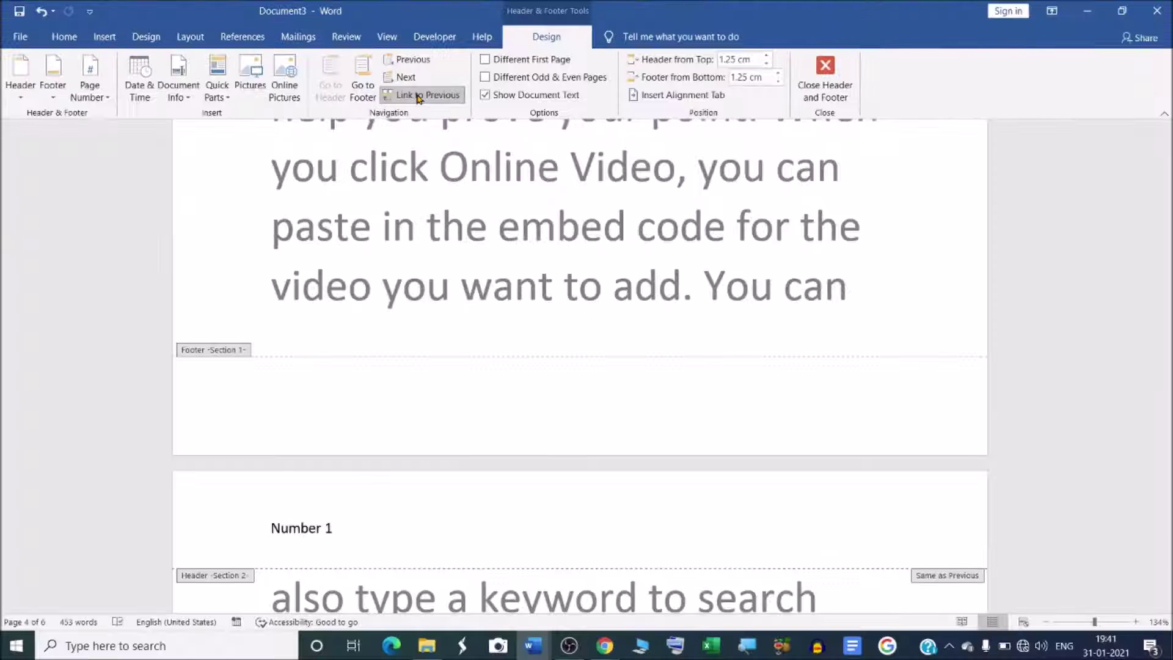
pyautogui.scroll(-5, 422, 98)
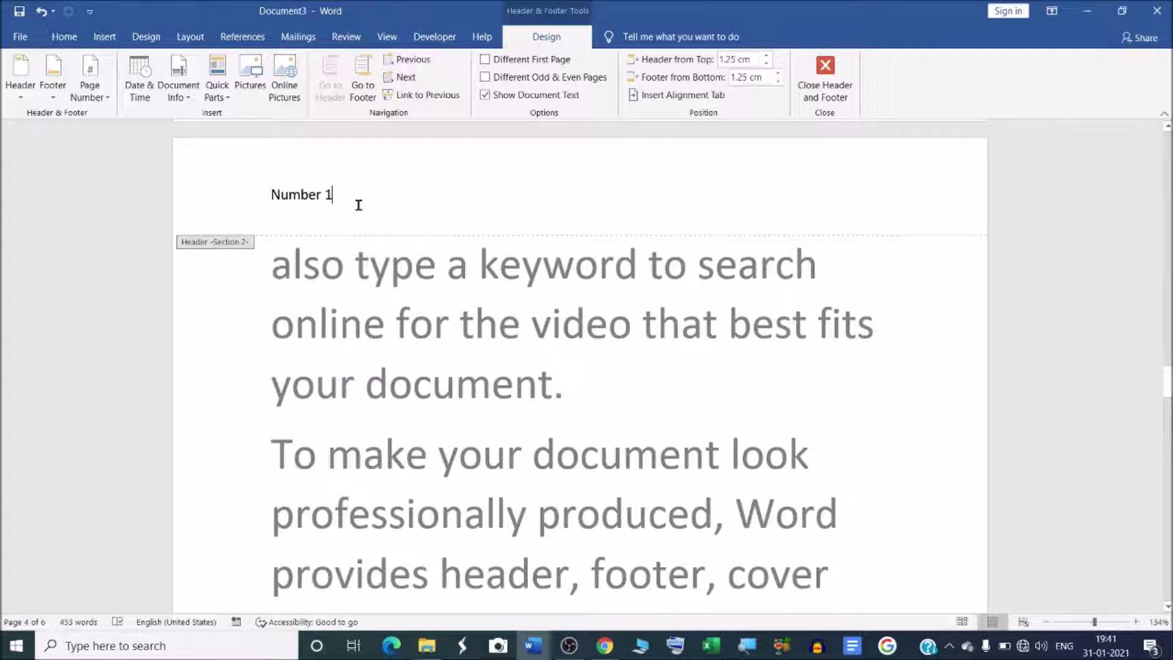
# Change the Section 2 header from 'Number 1' to 'Number 2' and close header editing.
pyautogui.click(359, 204)
pyautogui.press('BackSpace')
pyautogui.write('2')
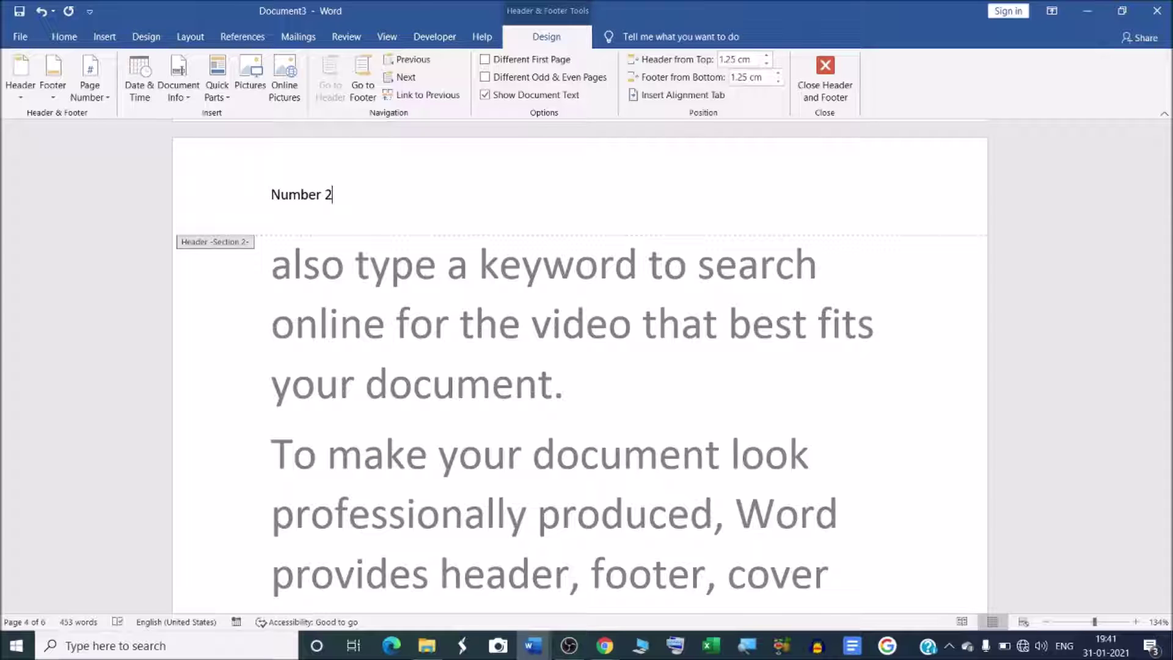
pyautogui.doubleClick(541, 516)
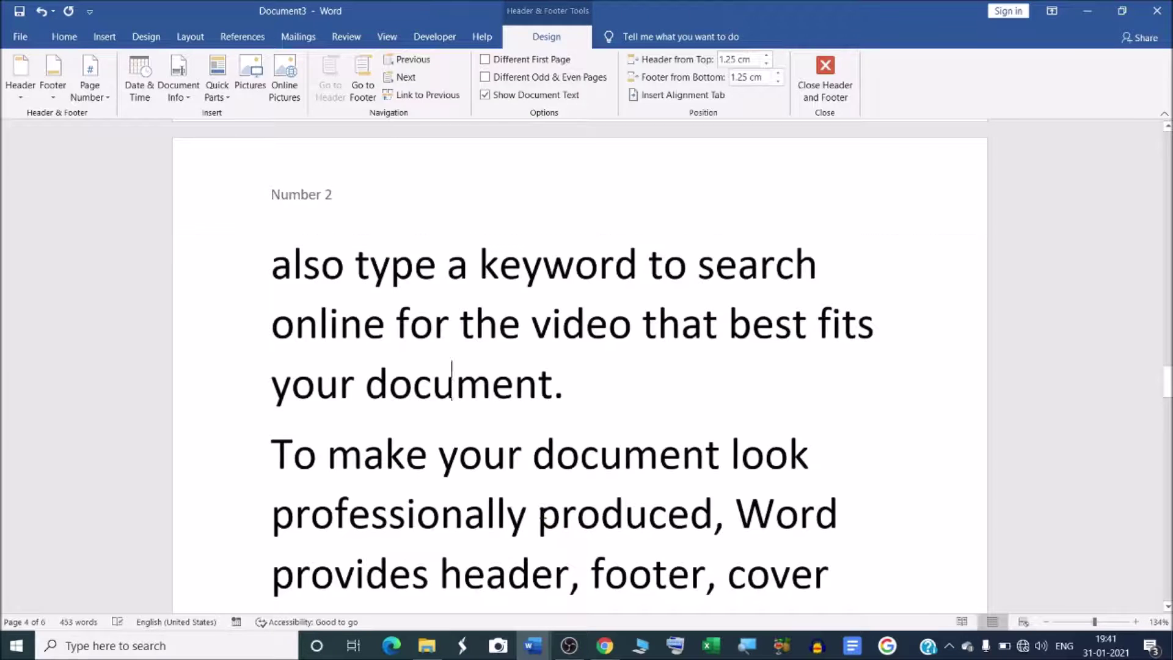
# Zoom out to 54% and scroll the pages to compare the 'Number 1' and 'Number 2' headers.
pyautogui.keyDown('ctrl'); pyautogui.scroll(-3, 591, 453); pyautogui.keyUp('ctrl')
pyautogui.keyDown('ctrl'); pyautogui.scroll(-3, 591, 453); pyautogui.keyUp('ctrl')
pyautogui.keyDown('ctrl'); pyautogui.scroll(-2, 590, 457); pyautogui.keyUp('ctrl')
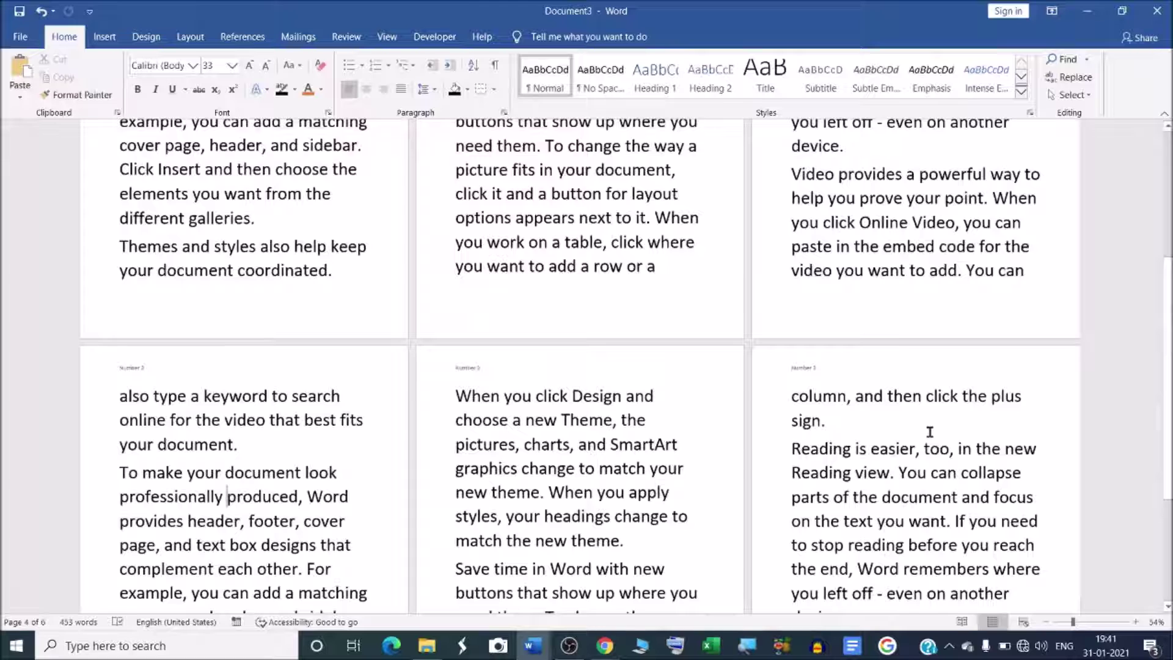
pyautogui.moveTo(1167, 391); pyautogui.dragTo(1167, 379)
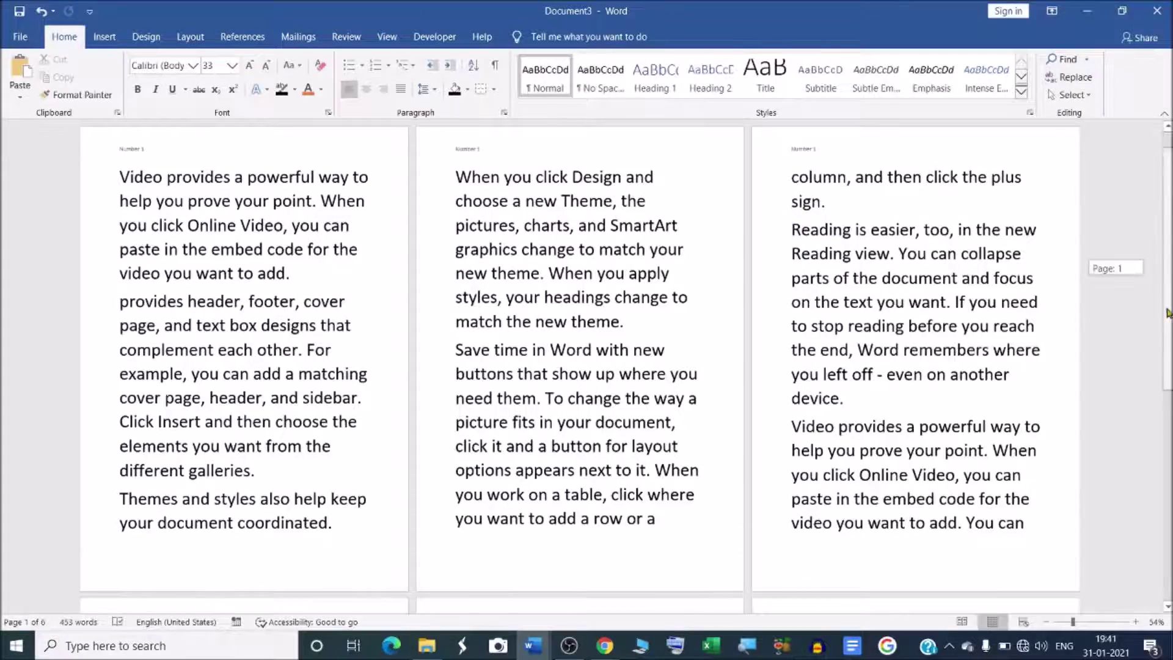
pyautogui.scroll(-5, 611, 367)
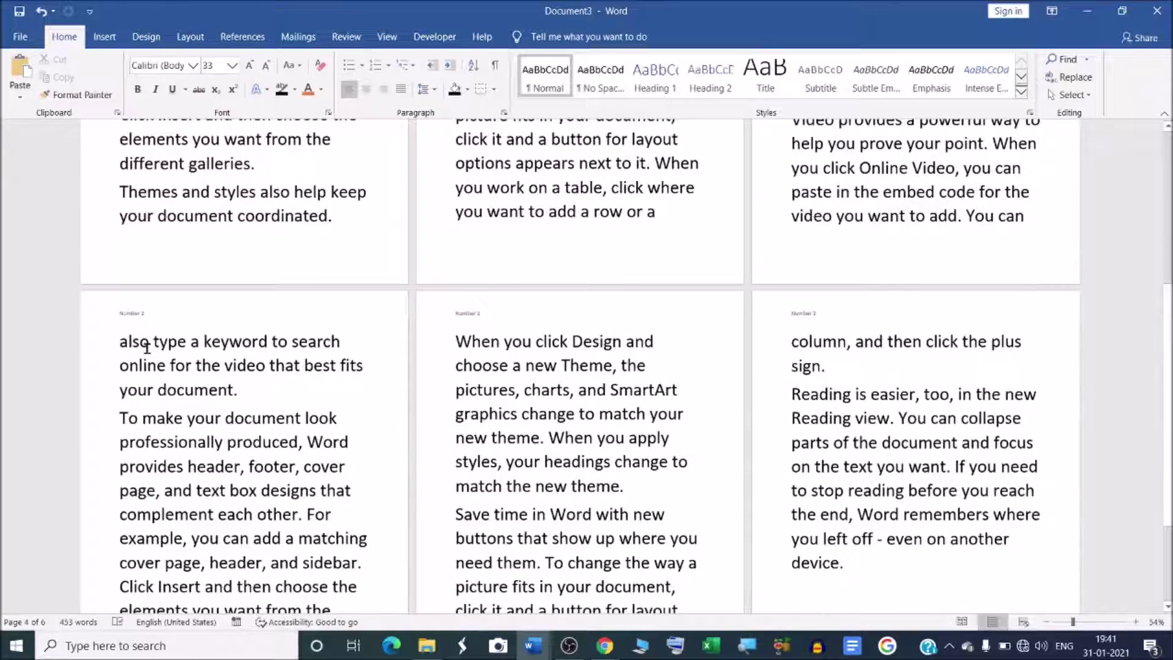